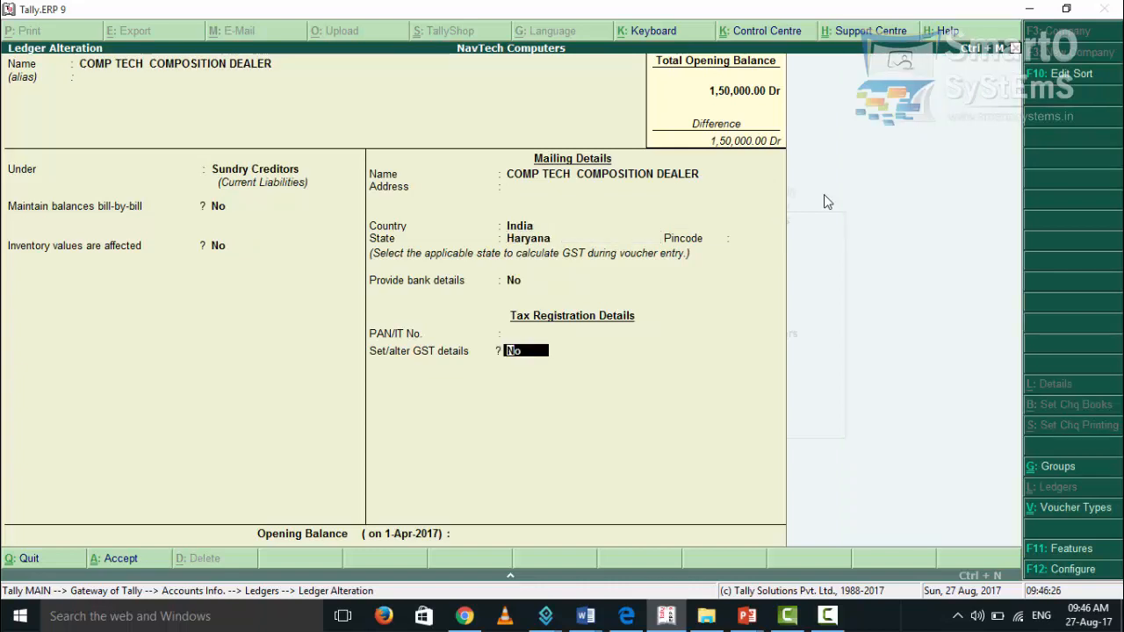
Review the GST details of the COMP TECH COMPOSITION DEALER ledger, keeping registration type Composition, and accept the ledger
type("y")
key("Return")
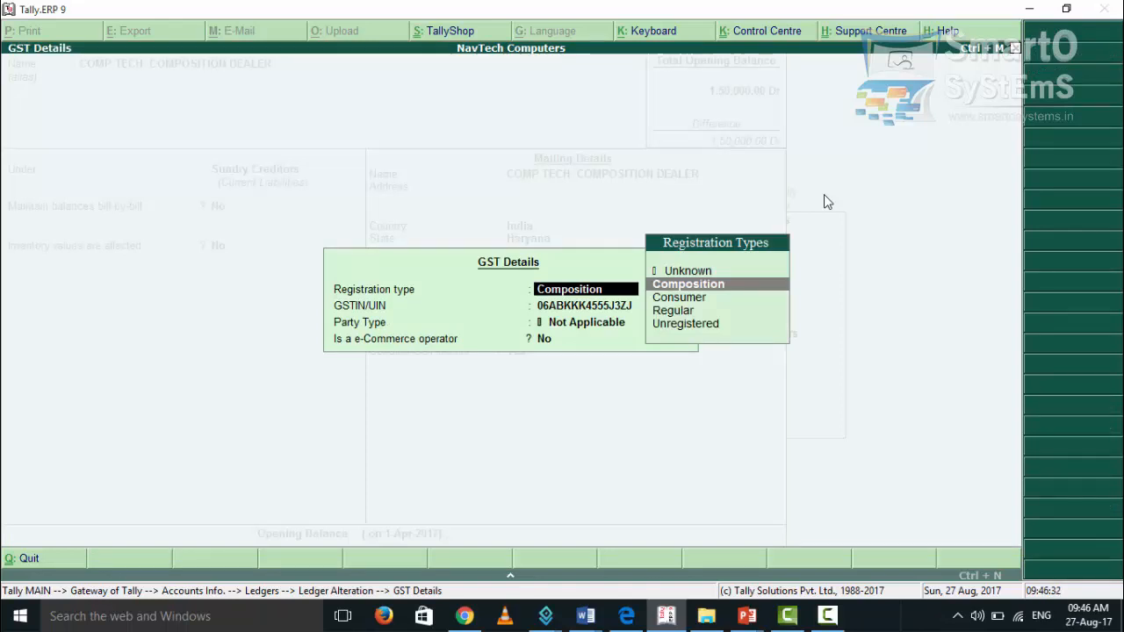
key("Return")
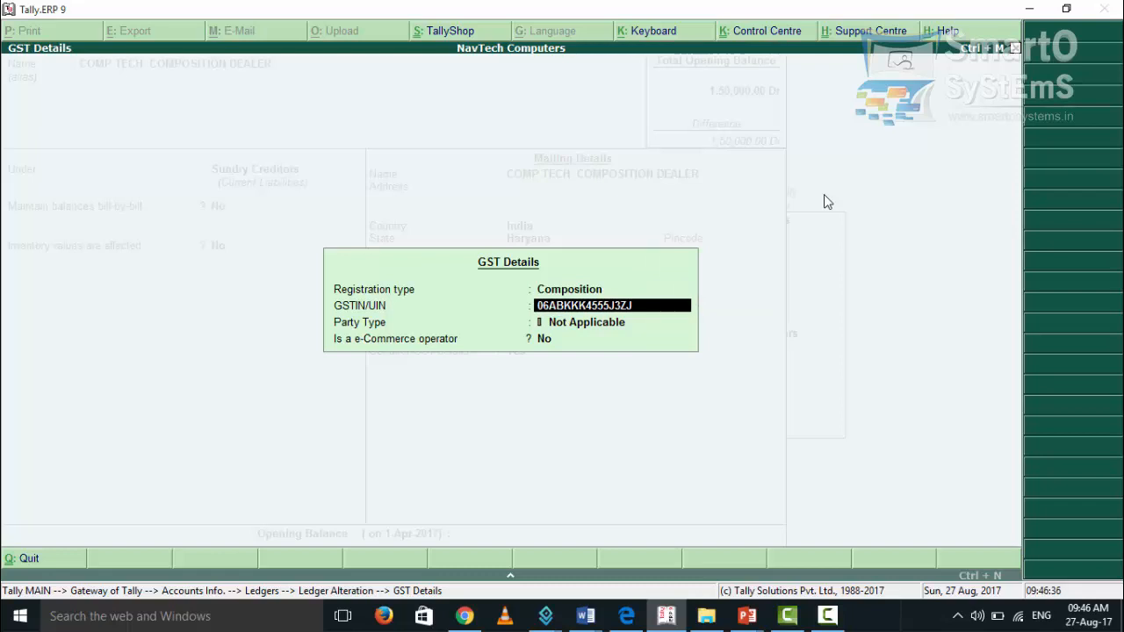
key("Return")
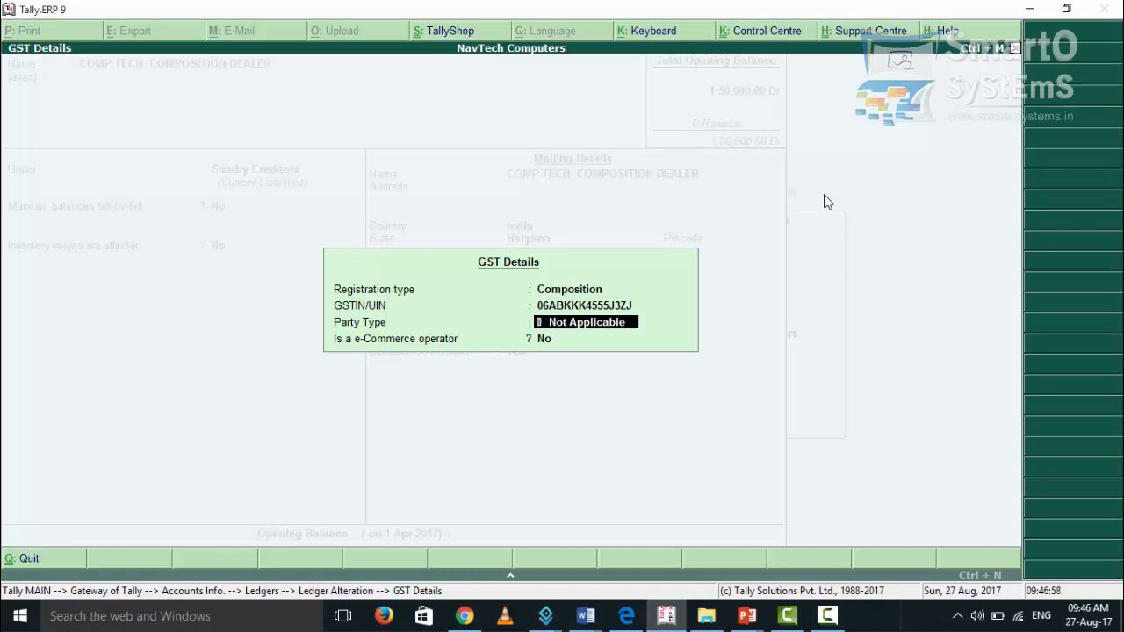
key("Return")
key("Return")
key("Return")
key("Return")
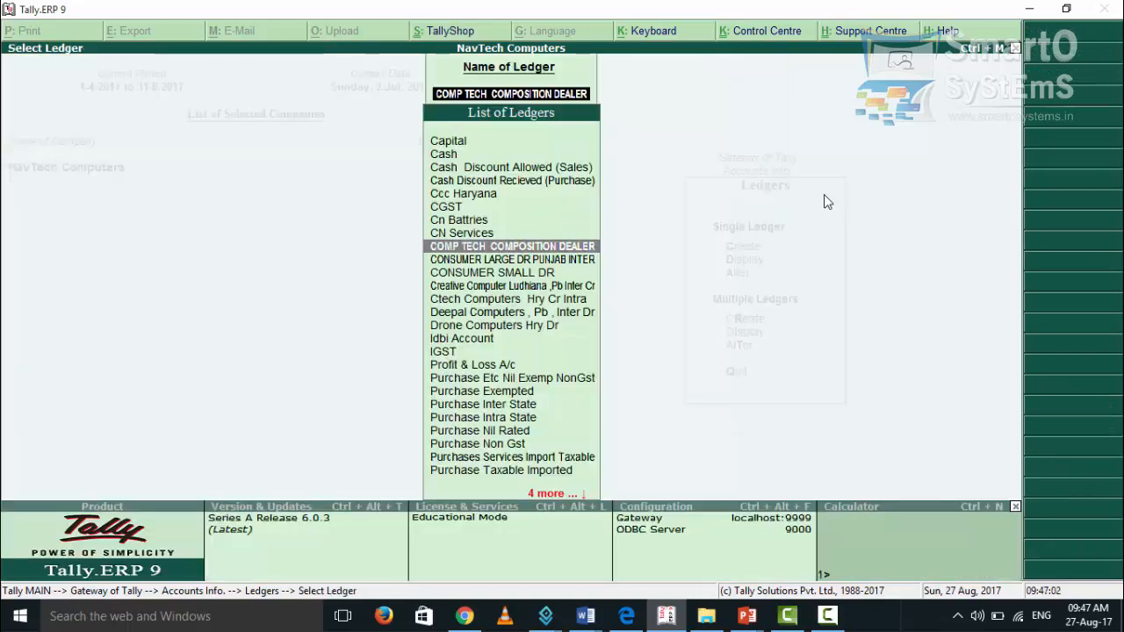
Open the Purchase Intra State ledger for alteration
key("Down")
key("Down")
key("Down")
key("Down")
key("Down")
key("Down")
key("Down")
key("Down")
key("Down")
key("Down")
key("Down")
key("Down")
key("Down")
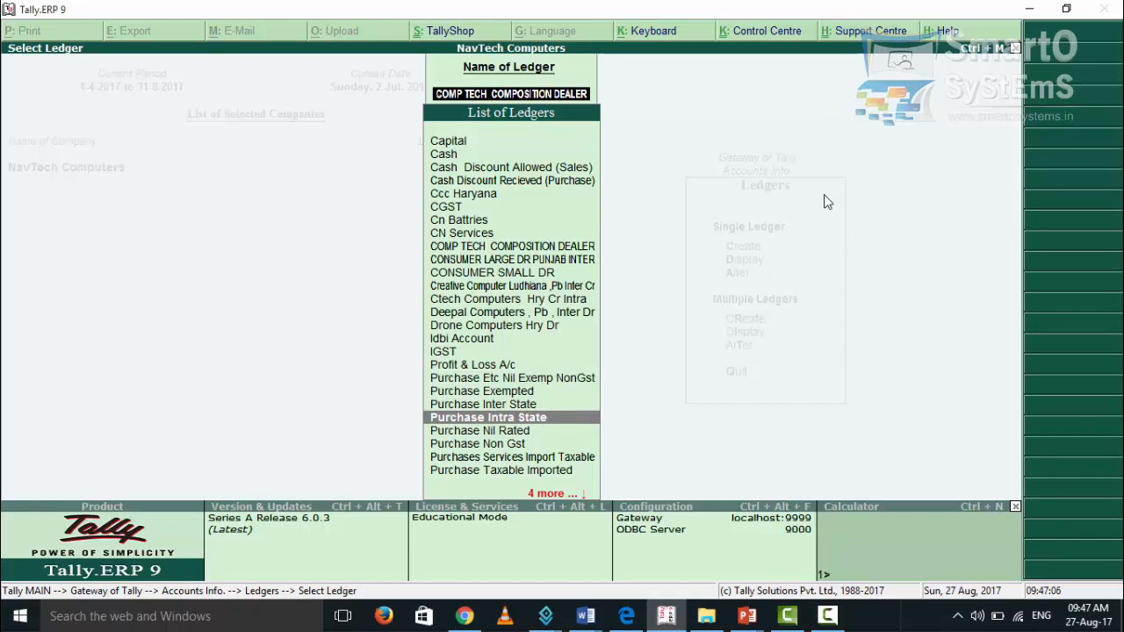
key("Return")
key("Return")
key("Return")
key("Return")
key("Return")
Check the Purchase Intra State ledger's GST applicability and type of supply, accept it and return to the Gateway of Tally
key("Return")
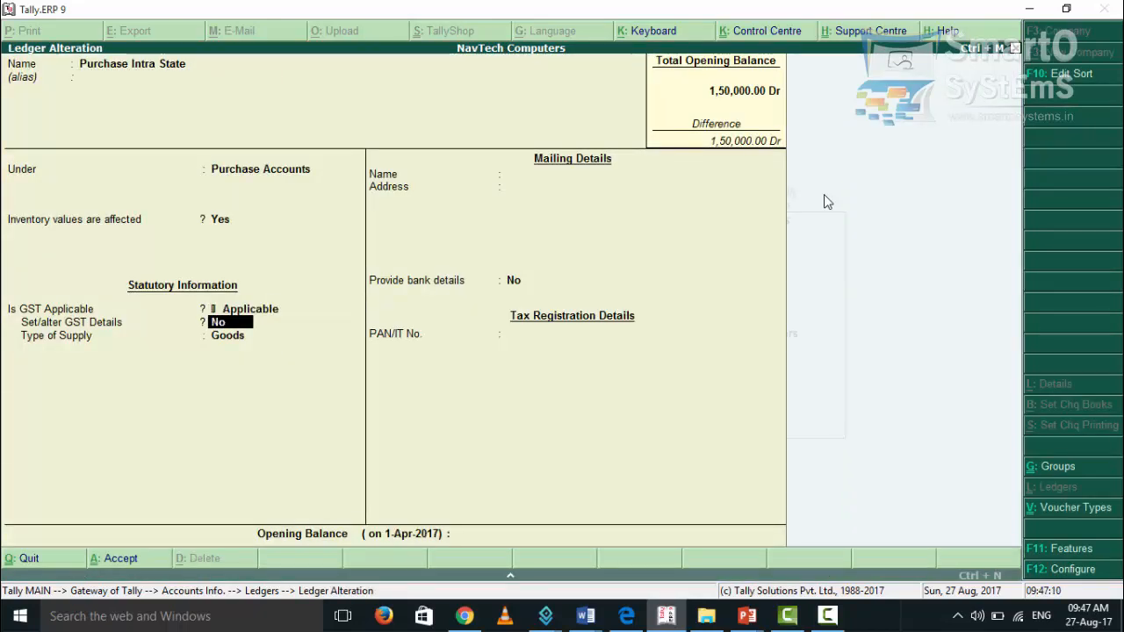
key("Return")
key("Return")
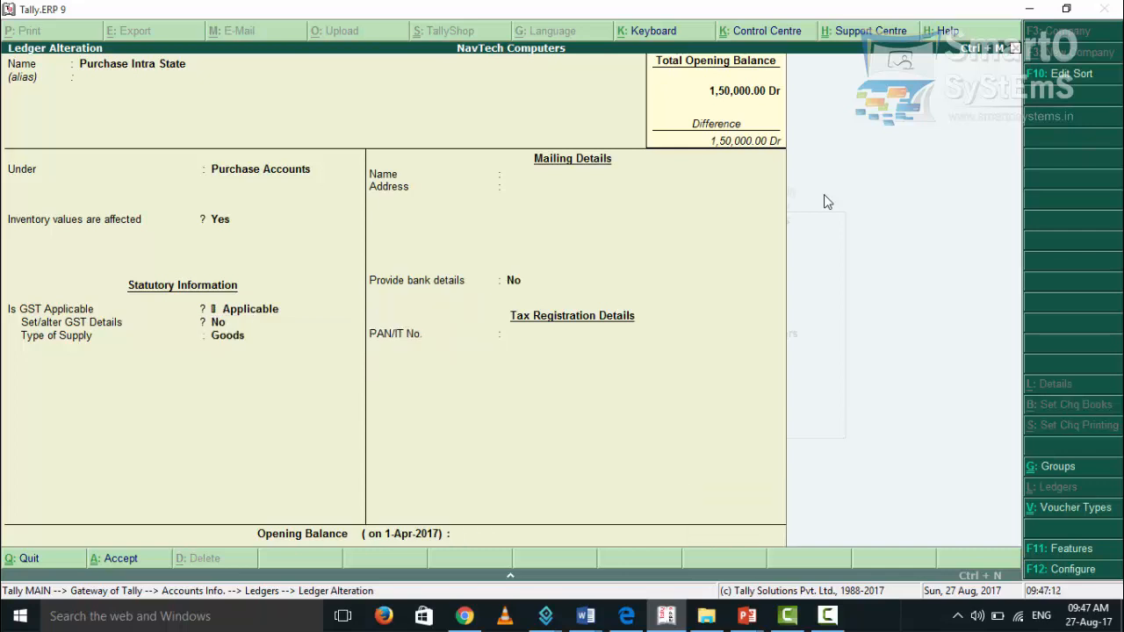
key("ctrl+a")
key("Escape")
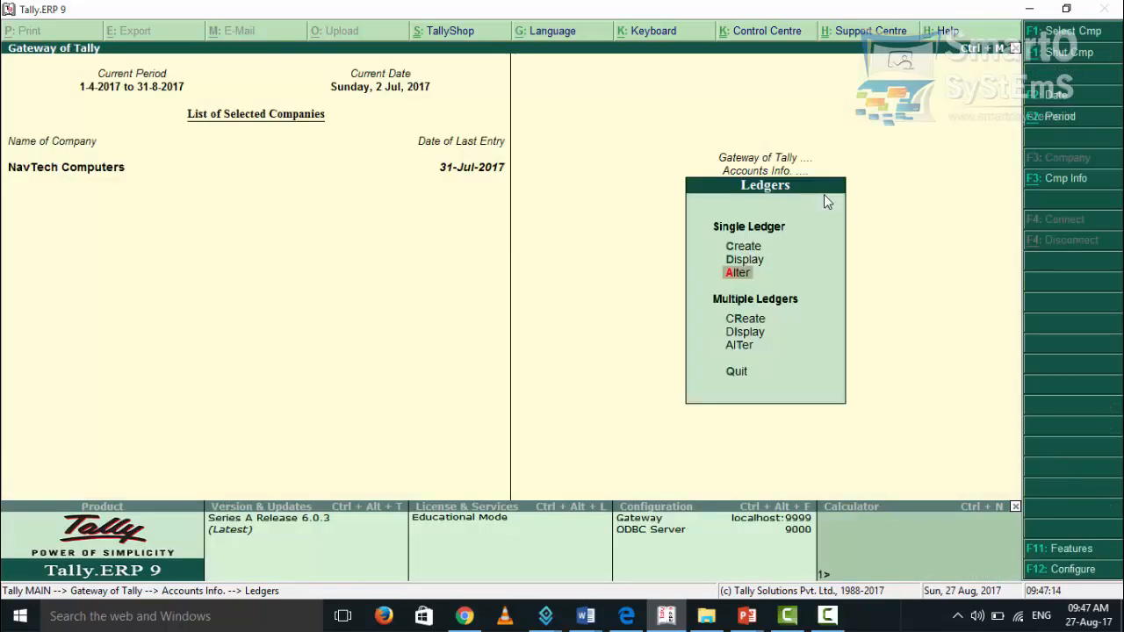
key("Escape")
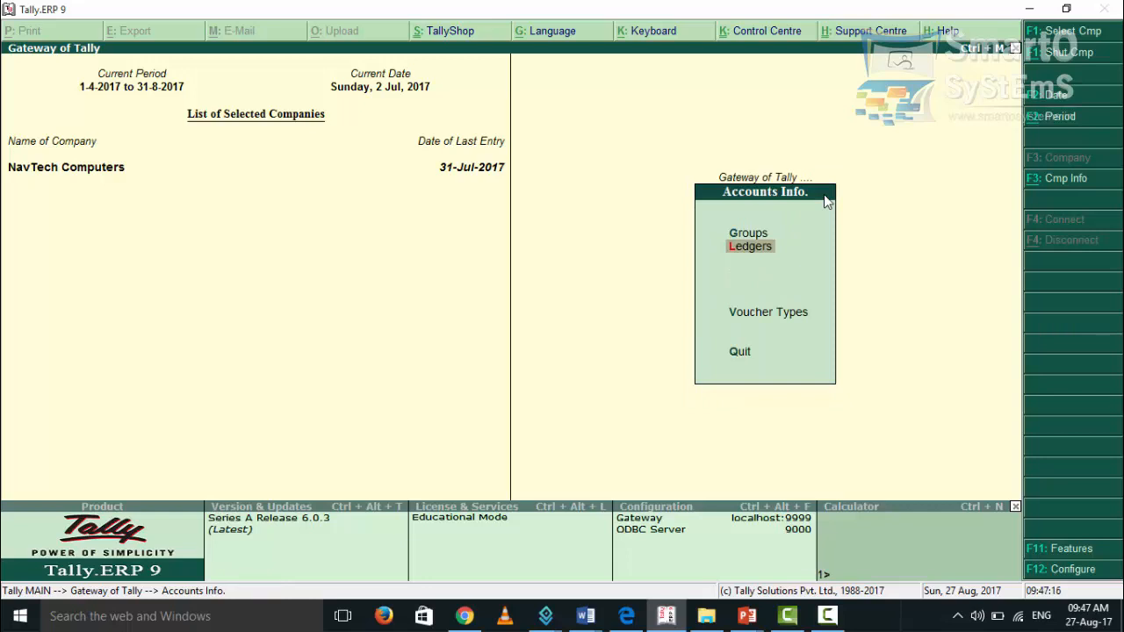
key("Escape")
Open the HP LAPTOP stock item for alteration from the inventory masters
key("Down")
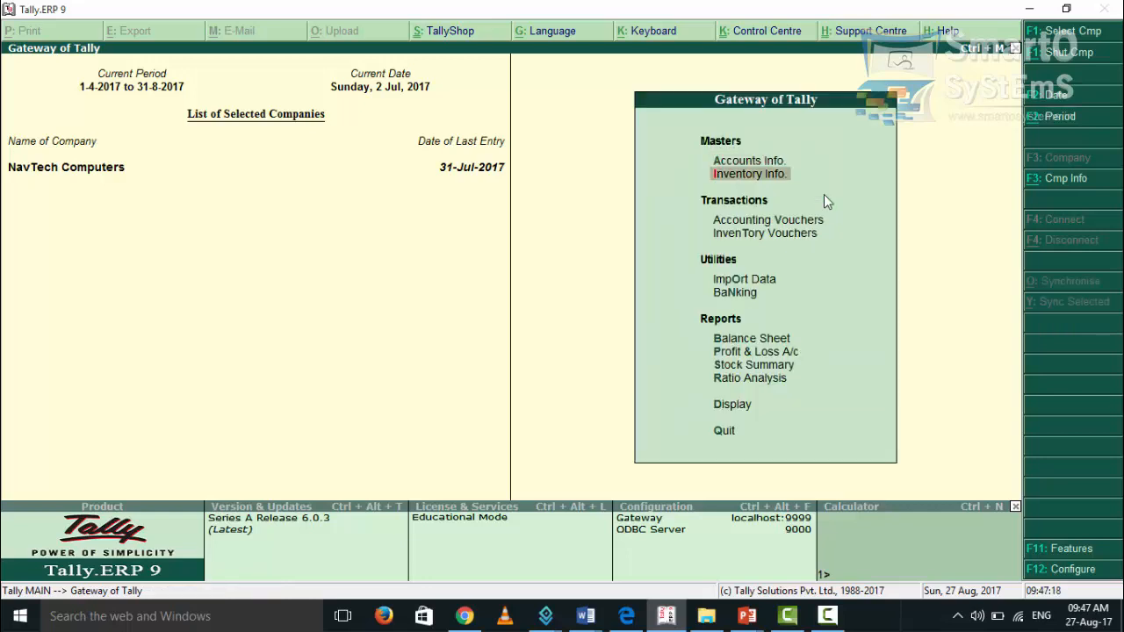
key("Return")
key("Down")
key("Down")
key("Up")
key("Return")
key("Down")
key("Down")
key("Return")
key("Down")
key("Down")
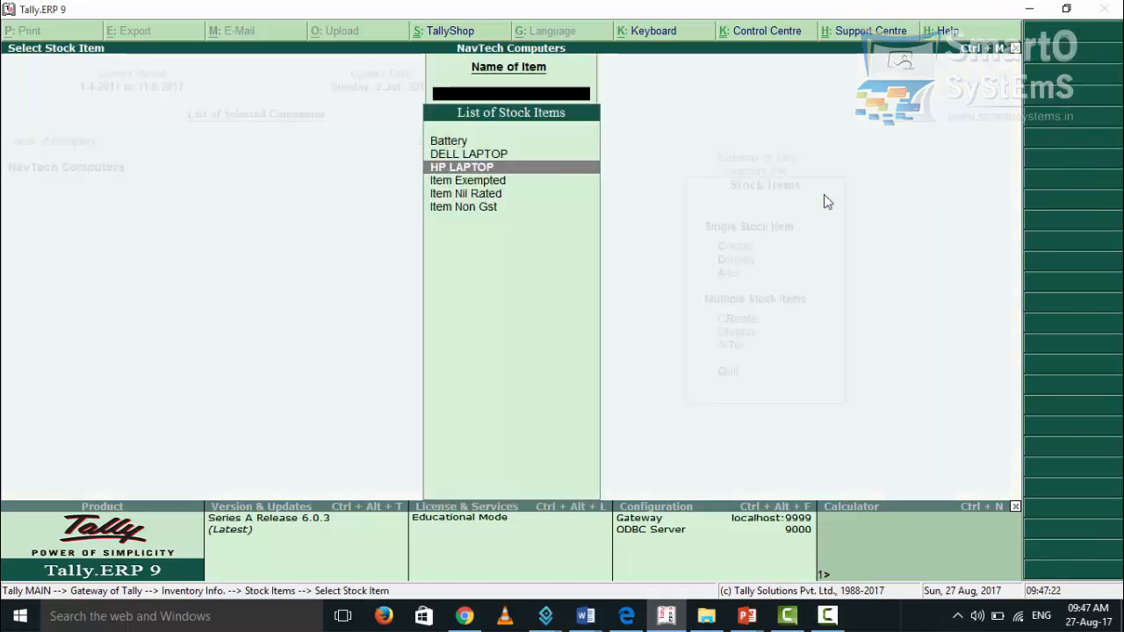
key("Return")
key("Return")
key("Return")
key("Return")
key("Return")
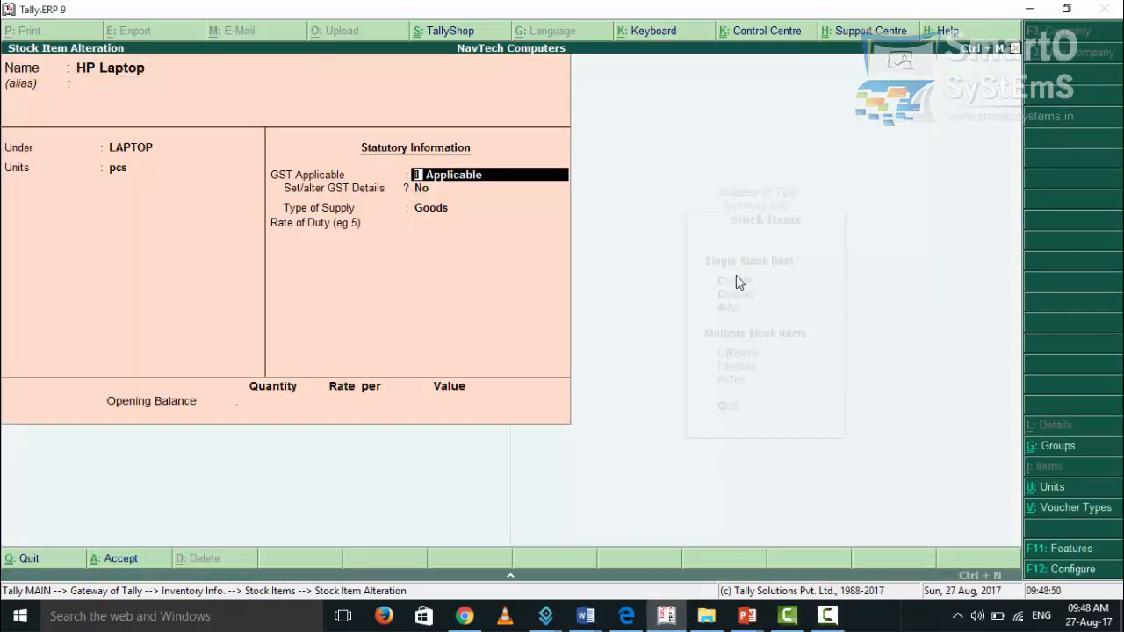
Review the HP Laptop item's statutory information and opening balance, then return to the Gateway of Tally
key("Return")
key("Return")
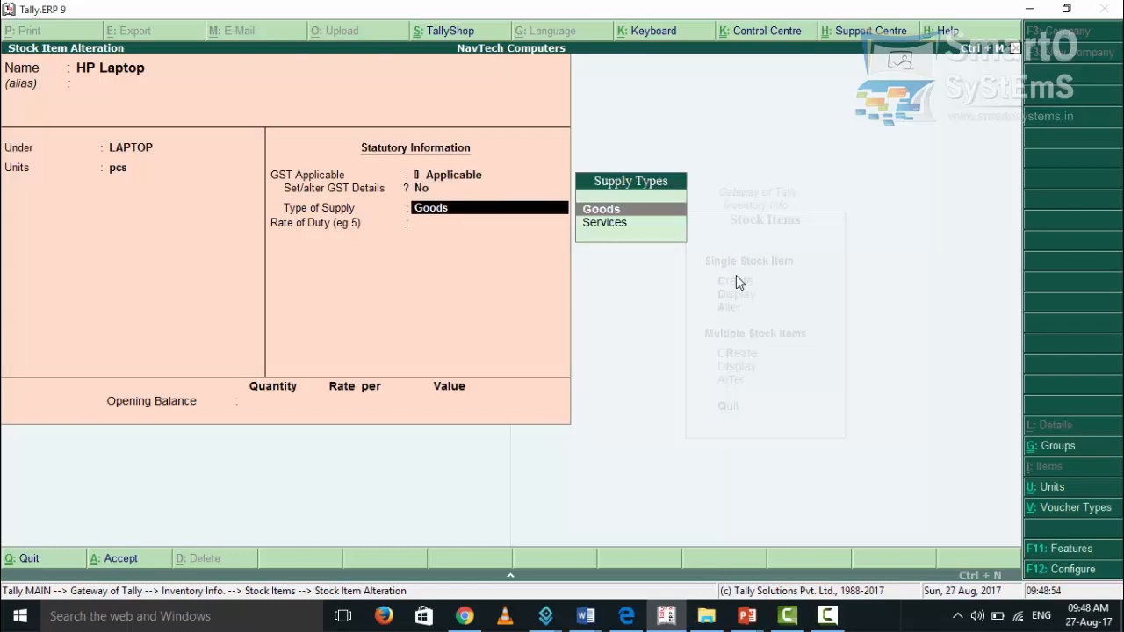
key("Return")
key("Return")
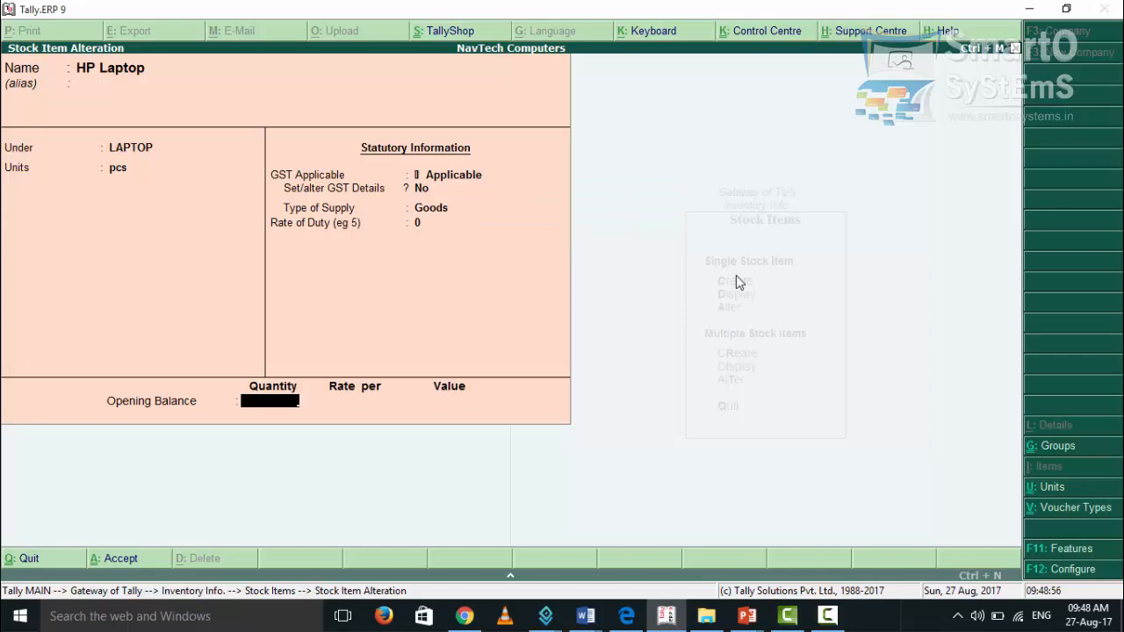
key("Return")
key("Return")
key("Escape")
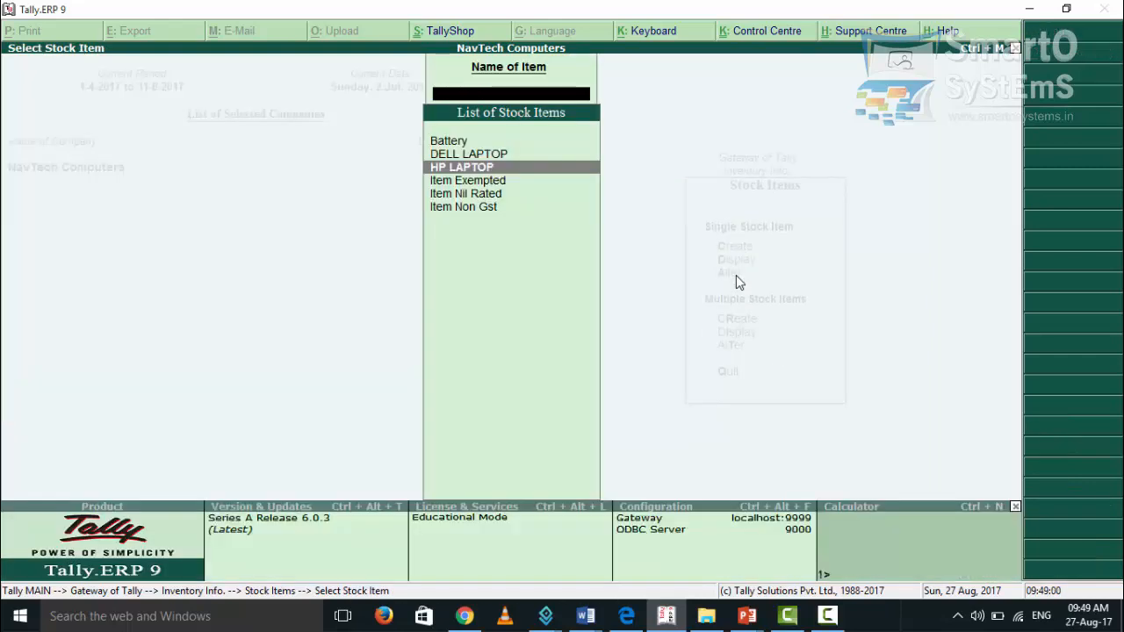
key("Escape")
key("Escape")
key("Escape")
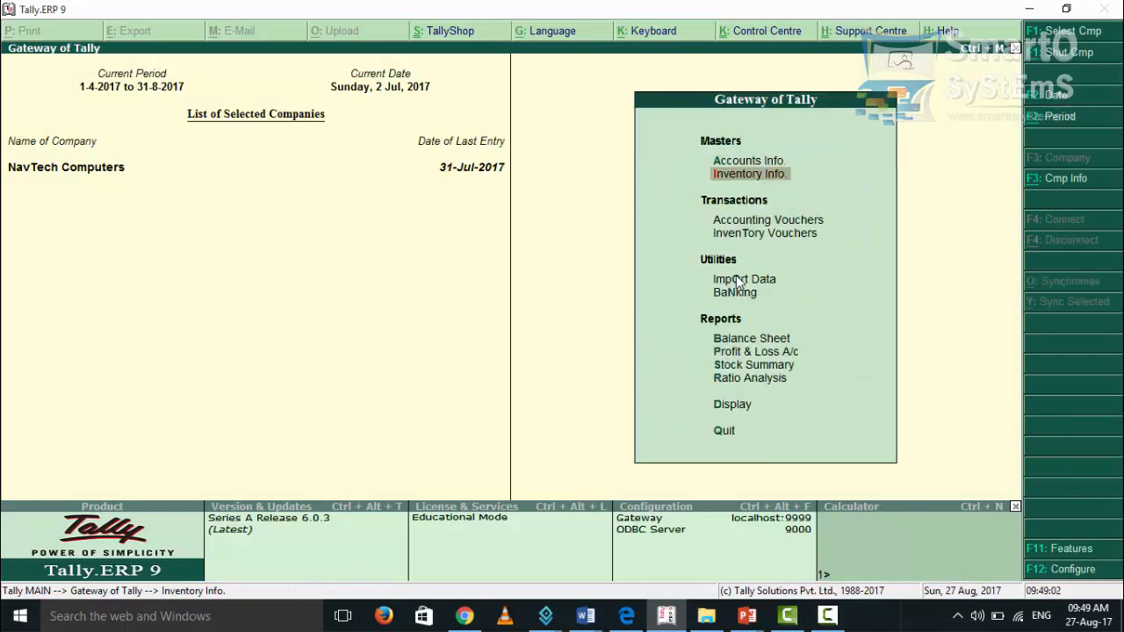
Open the Day Book report
key("Up")
key("d")
key("Down")
key("Return")
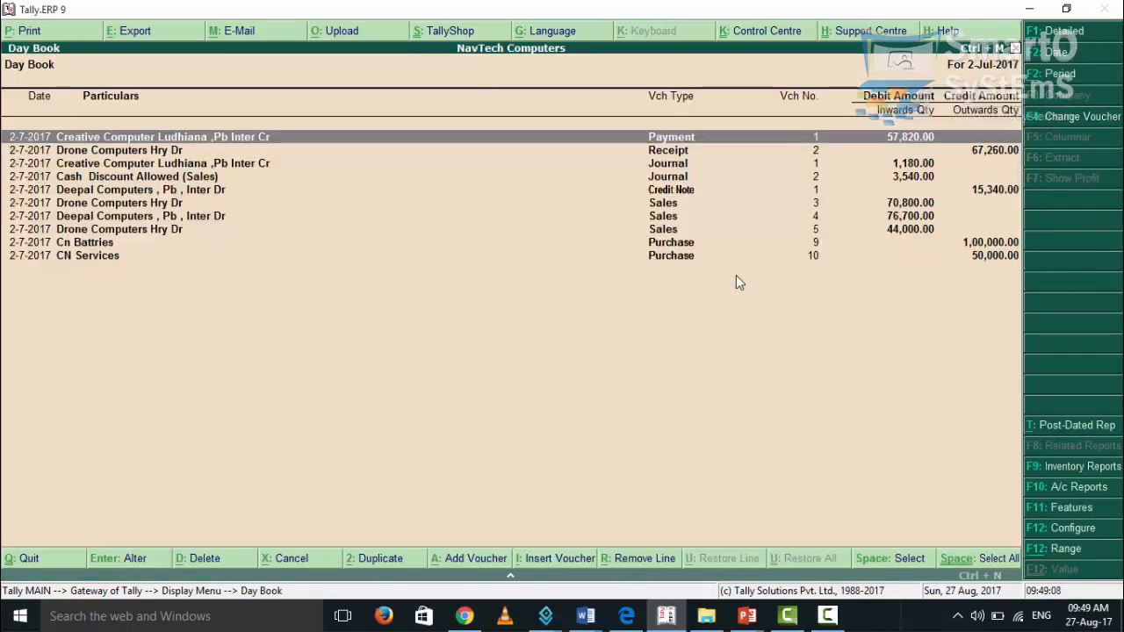
Set the Day Book period from 1-4-2017 to 31-7-2017
key("F2")
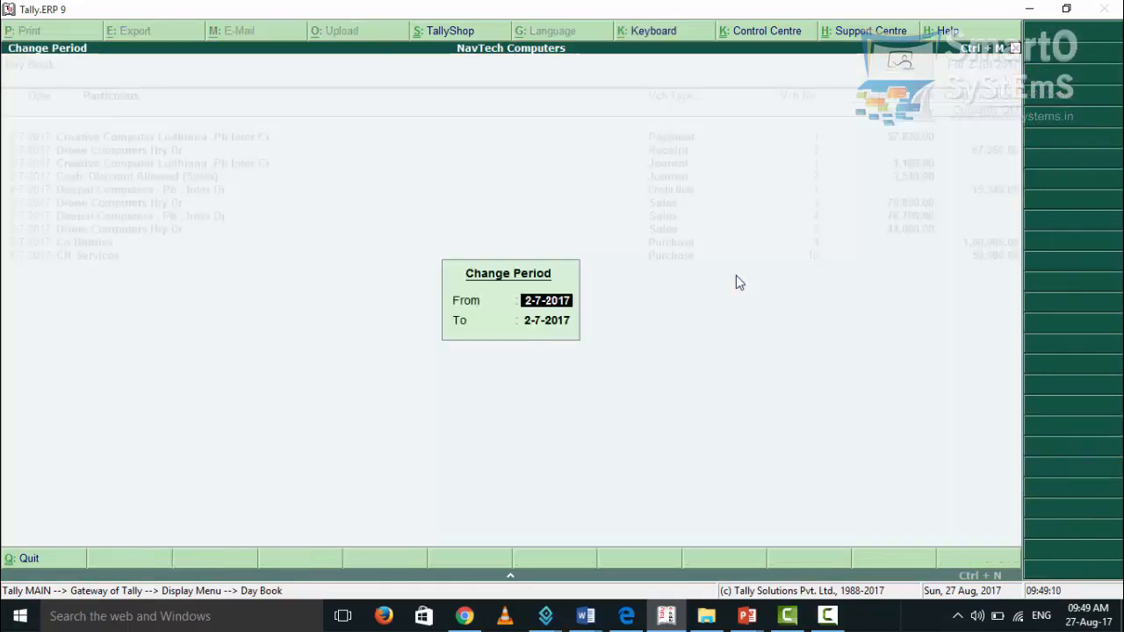
type("1-4")
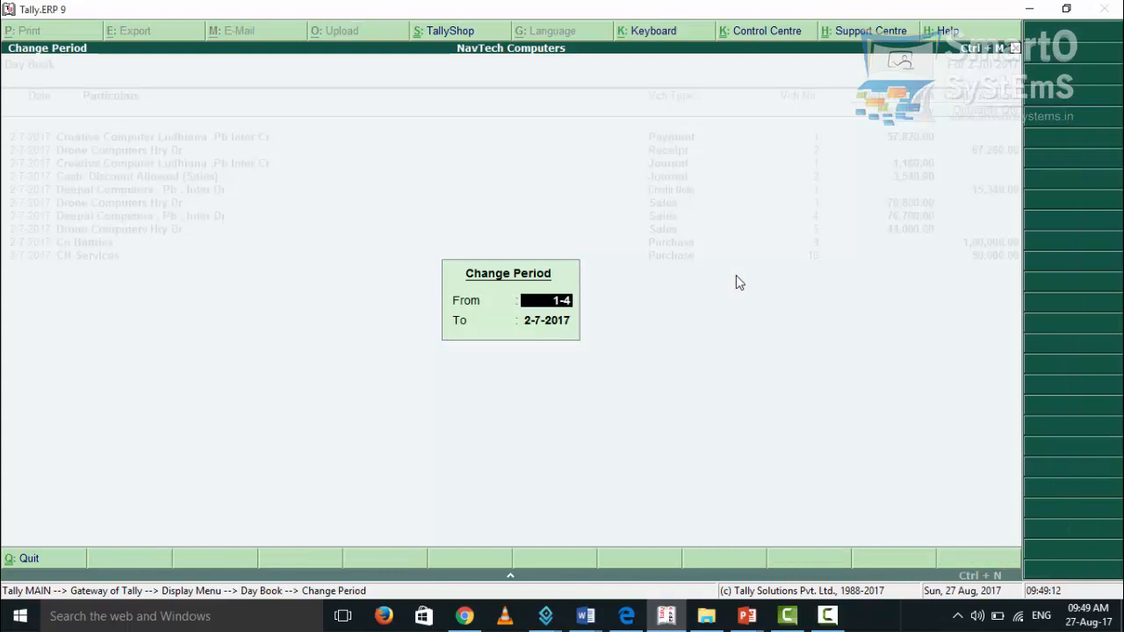
key("Return")
type("31")
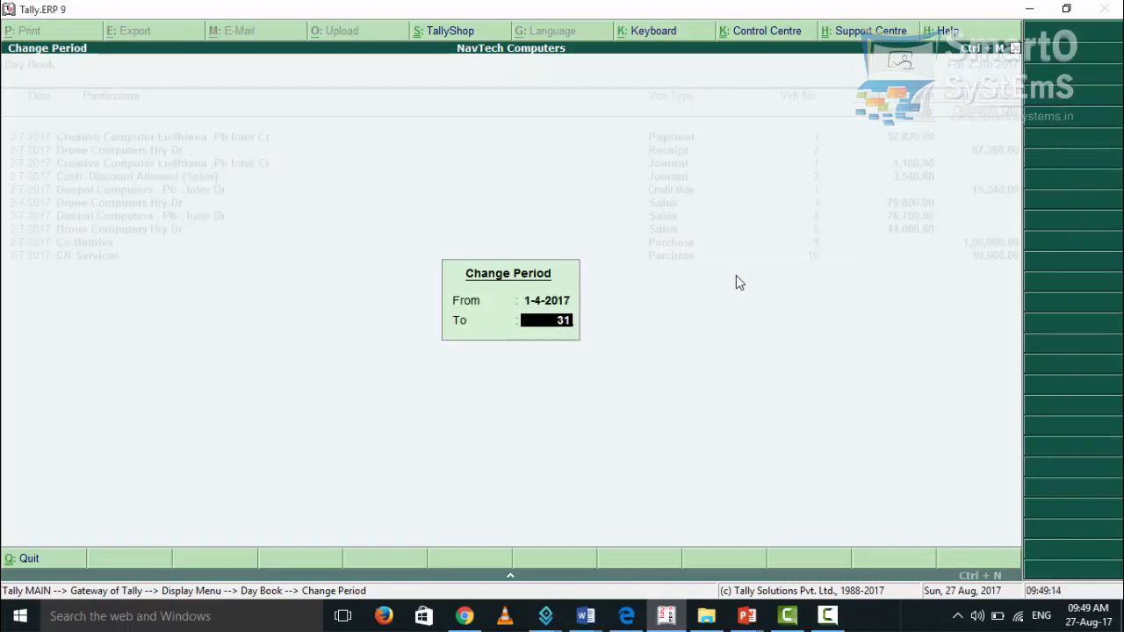
type("-7")
key("Return")
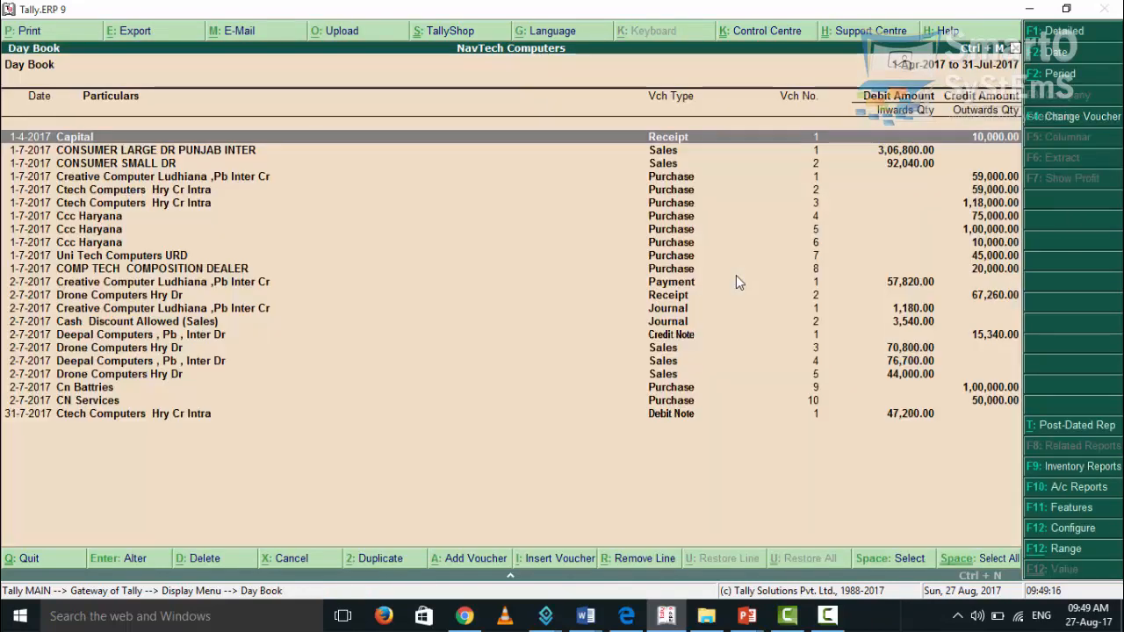
Open purchase voucher no. 8 for COMP TECH COMPOSITION DEALER from the Day Book
key("Down")
key("Down")
key("Down")
key("Down")
key("Down")
key("Down")
key("Down")
key("Down")
key("Down")
key("Down")
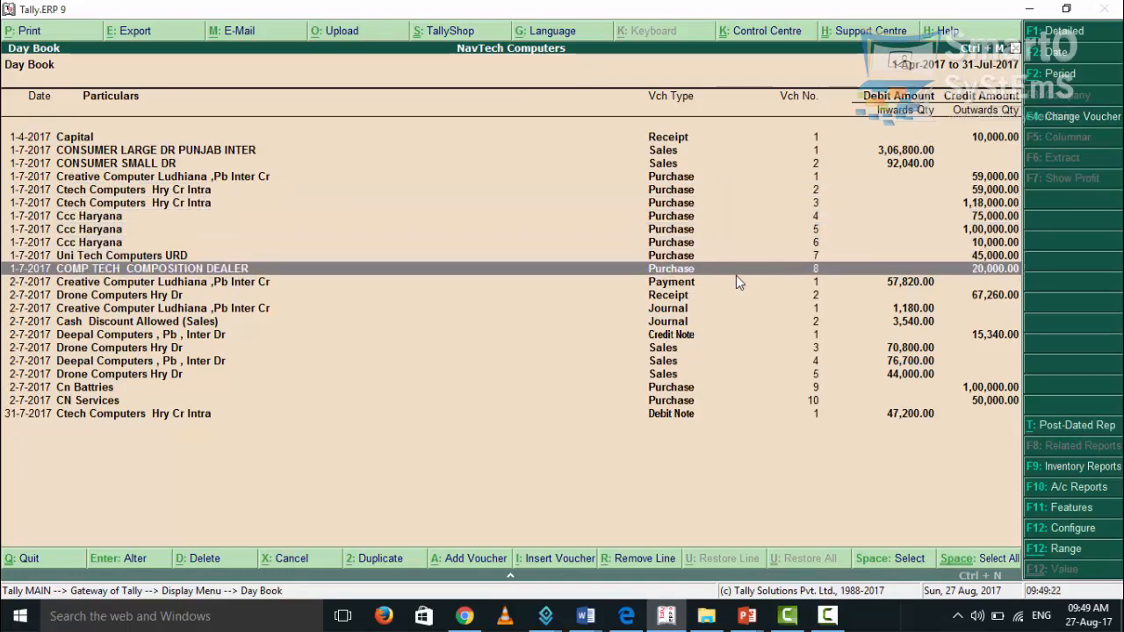
key("Return")
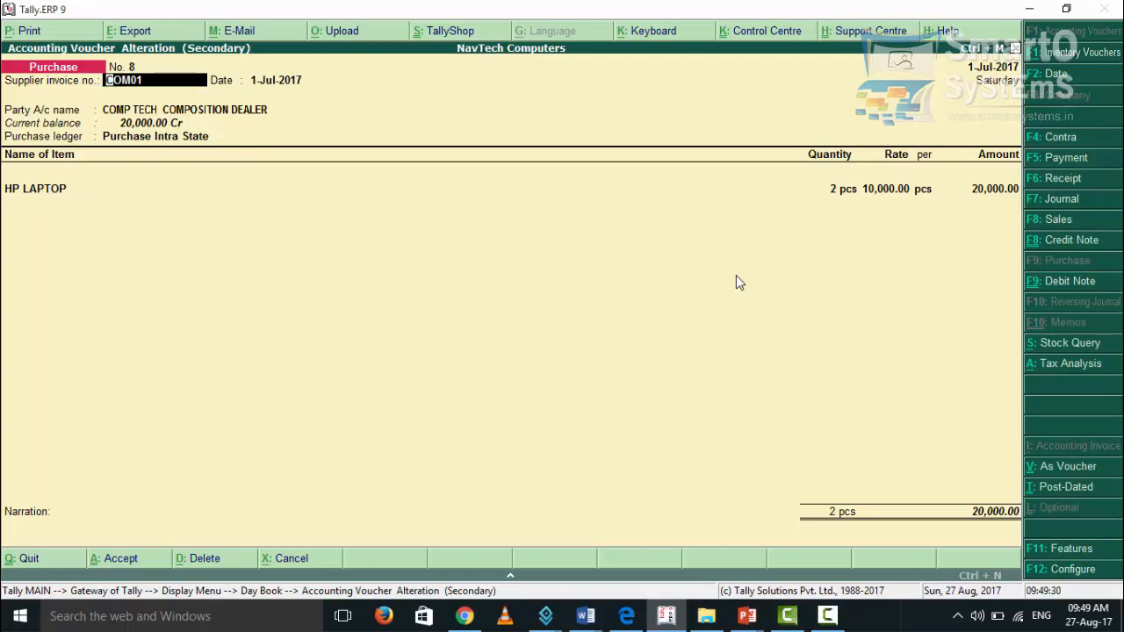
Check the voucher's supplier invoice number, date, party account and supplier details, including state and GSTIN
key("Return")
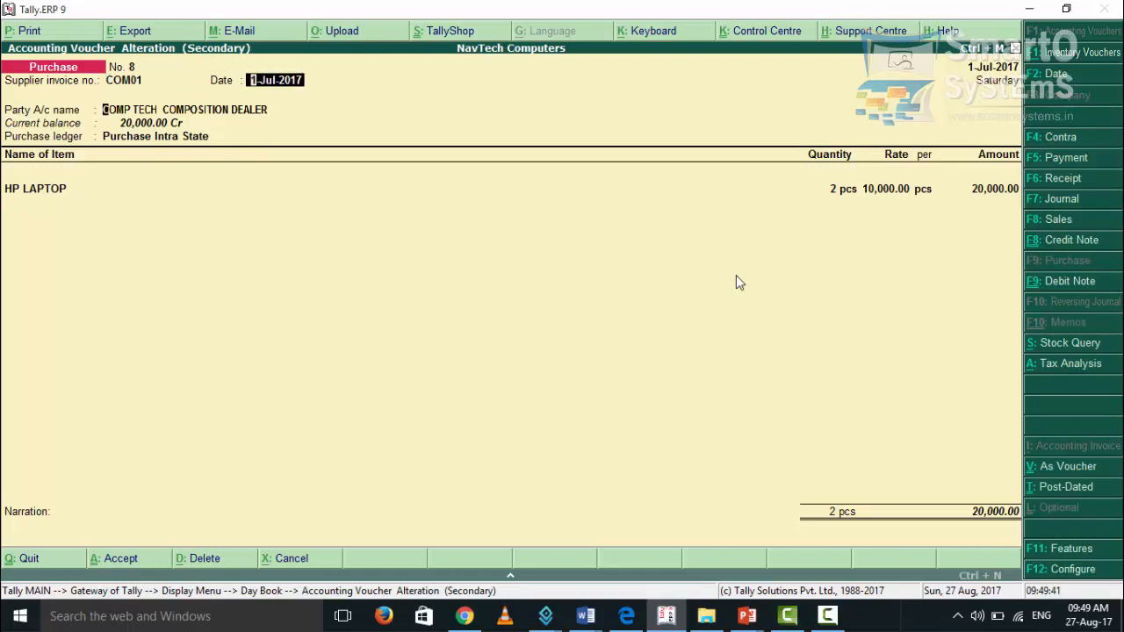
key("Return")
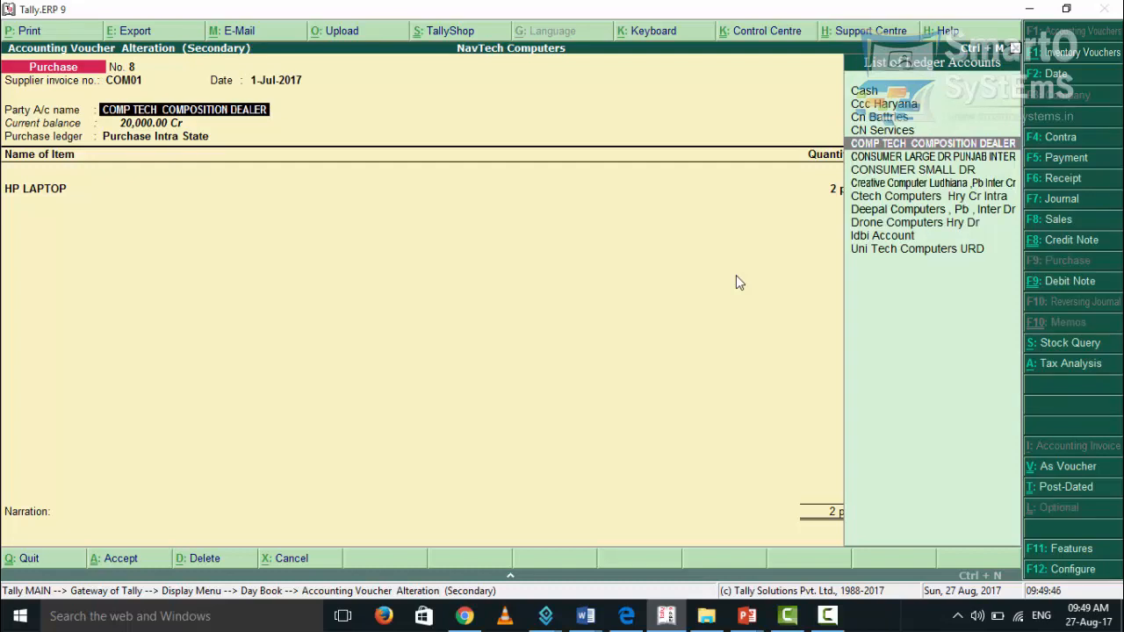
key("Return")
key("Return")
key("Return")
key("Return")
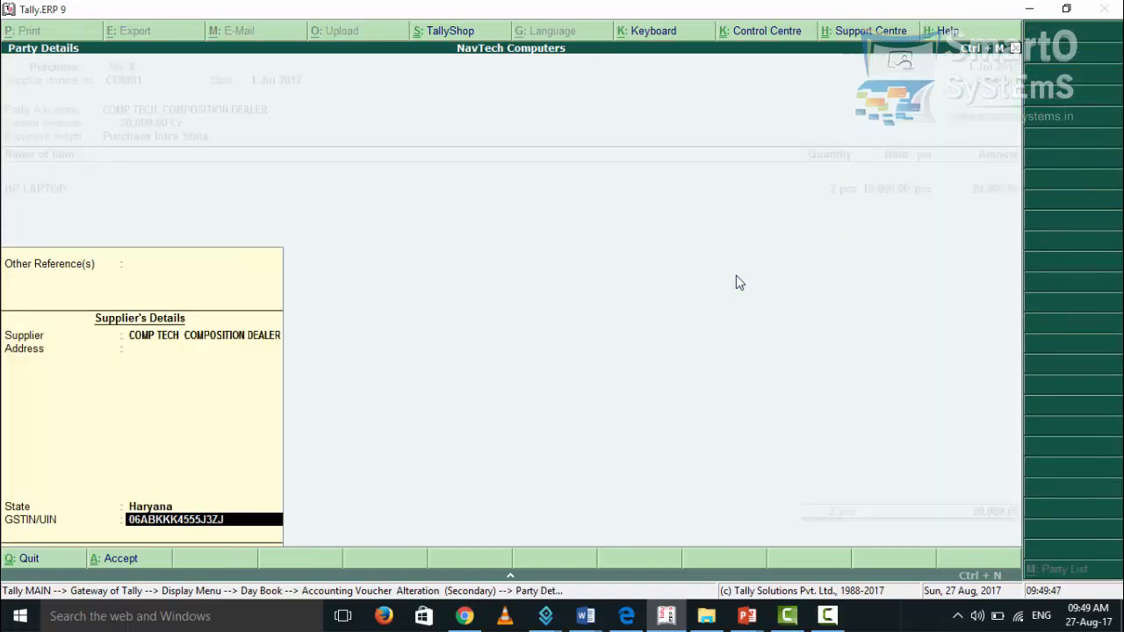
key("Return")
key("Return")
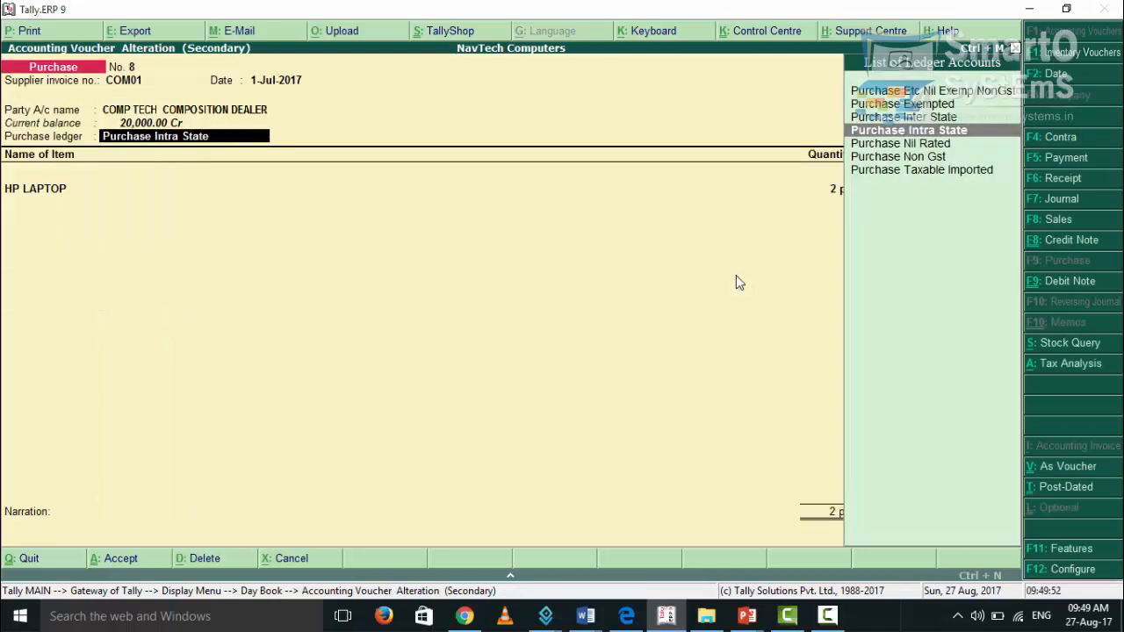
Check the purchase ledger and the HP LAPTOP line's quantity, rate and amount, then accept the voucher
key("Return")
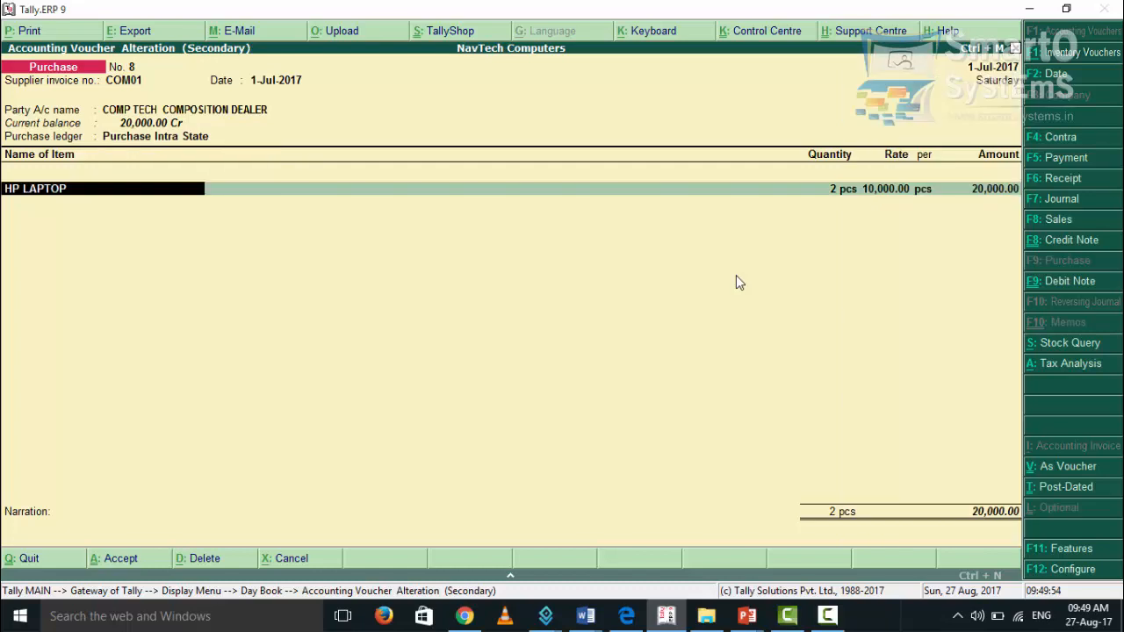
key("Return")
key("Return")
key("Return")
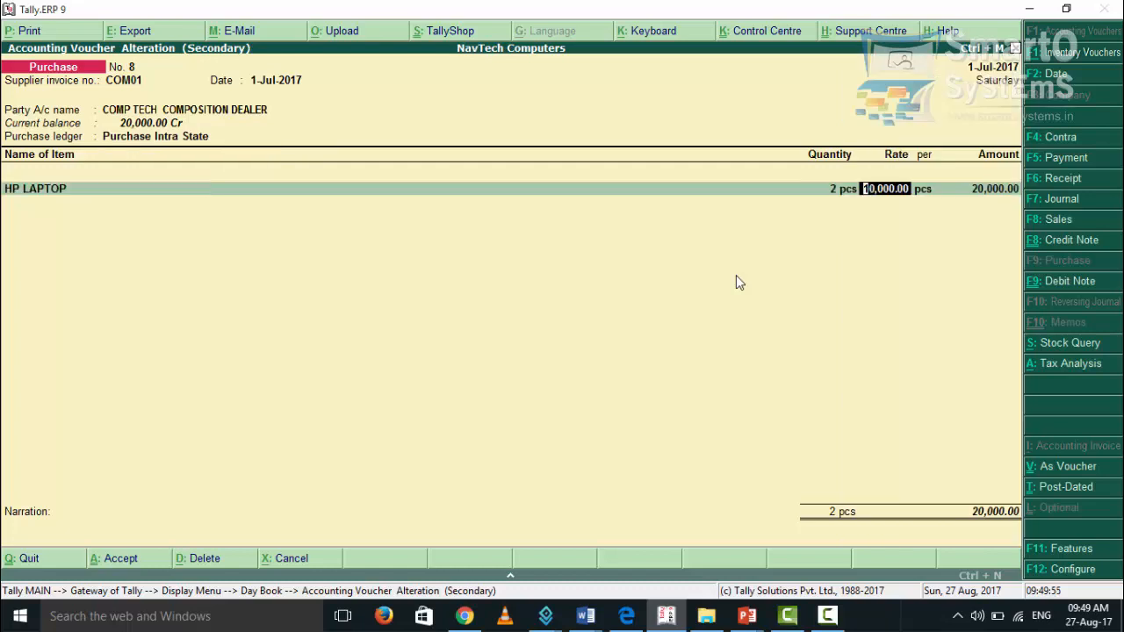
key("Return")
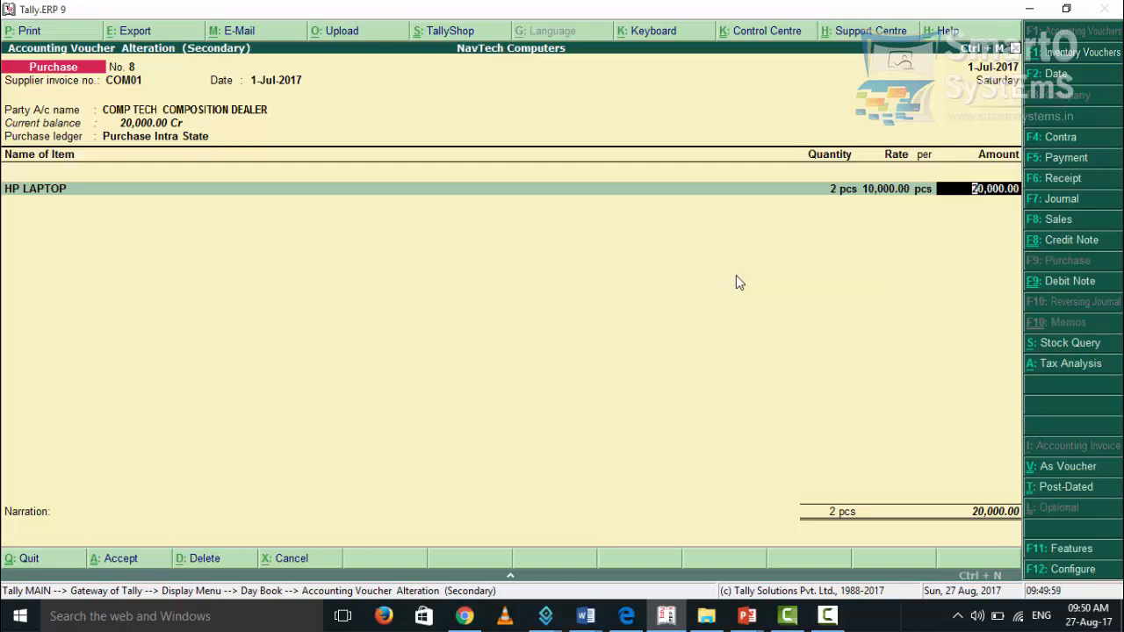
key("Return")
key("Return")
key("Return")
key("Return")
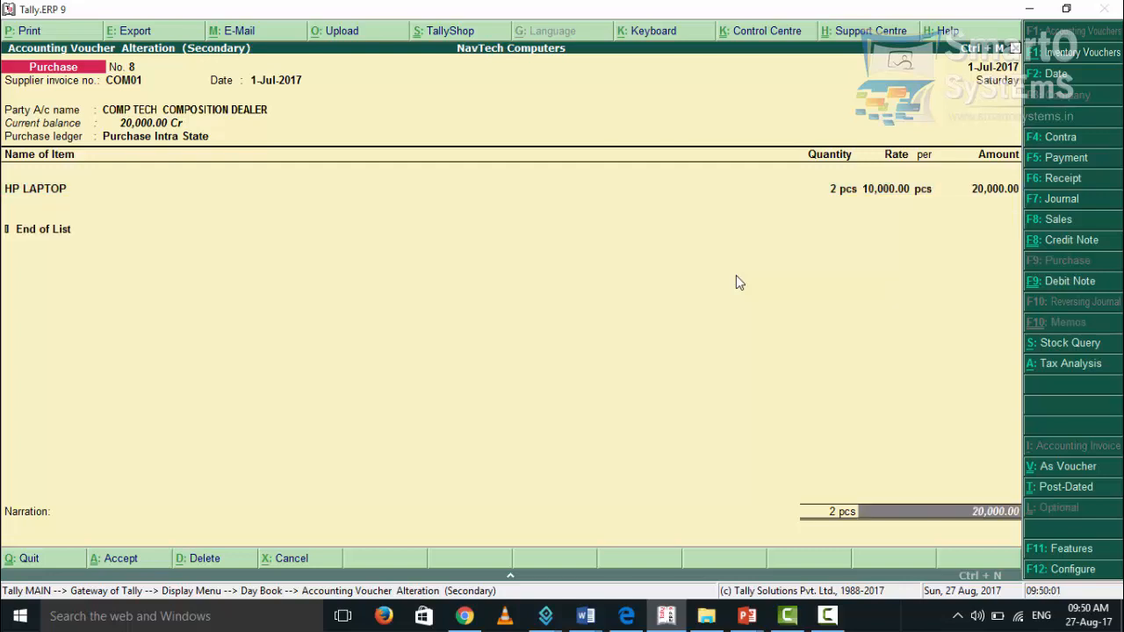
key("Return")
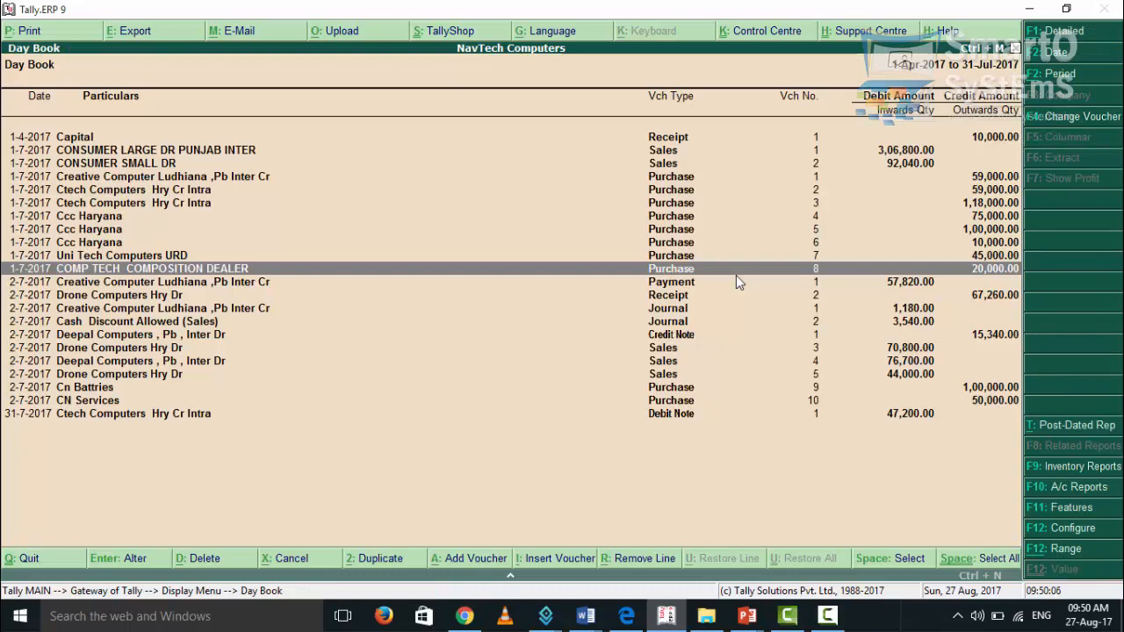
Leave the Day Book and open the GSTR-2 report from the GST statutory reports
key("Escape")
key("Escape")
key("Up")
key("Up")
key("Down")
key("Down")
key("Return")
key("Down")
key("Down")
key("Down")
key("Down")
key("Down")
key("Down")
key("Return")
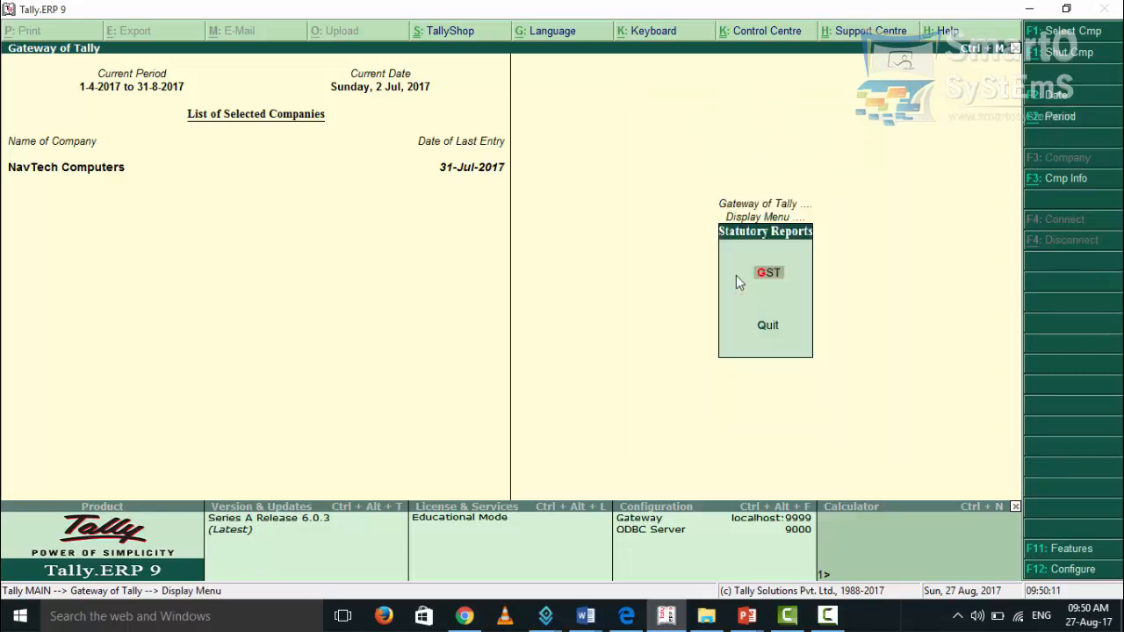
key("Return")
key("Down")
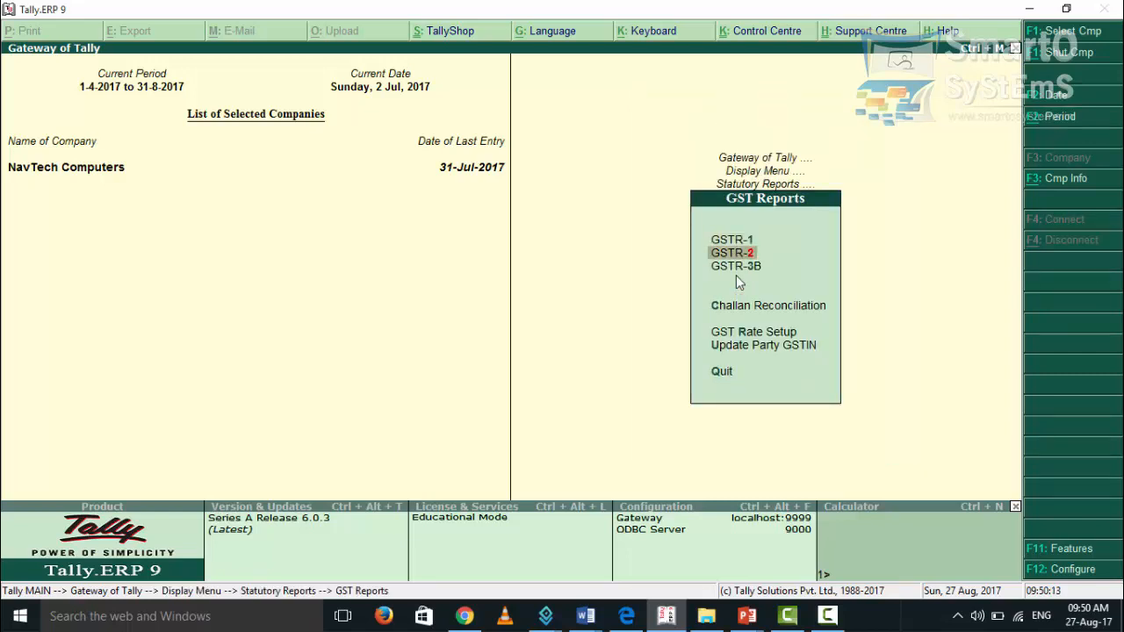
key("Return")
Open the Nil Rated Invoices breakdown from the GSTR-2 returns summary
key("Down")
key("Down")
key("Down")
key("Down")
key("Down")
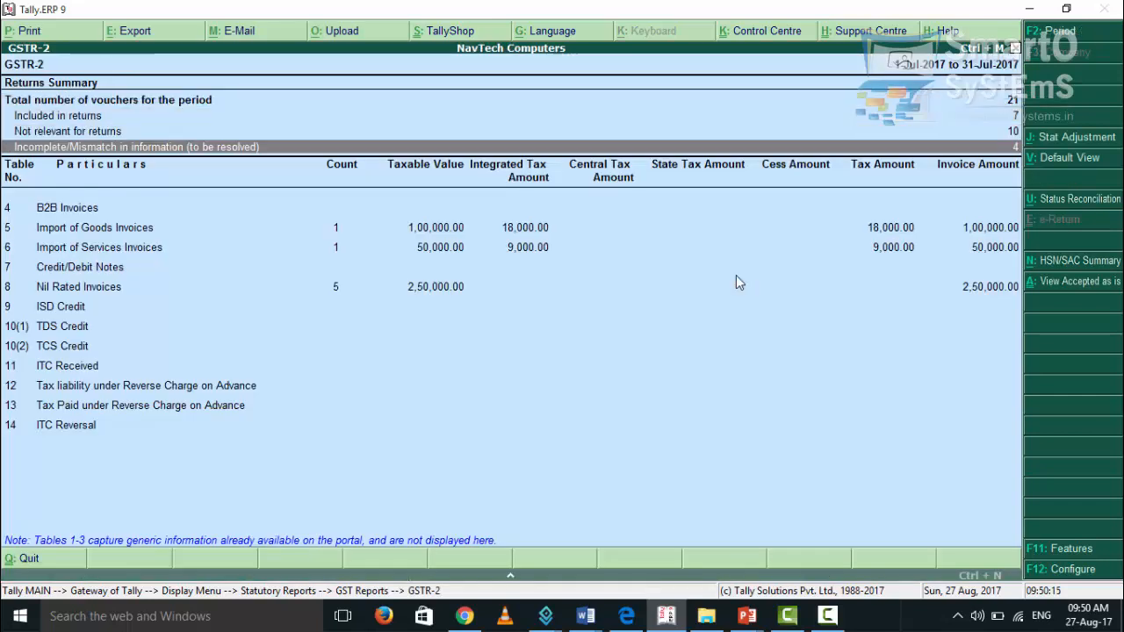
key("Down")
key("Down")
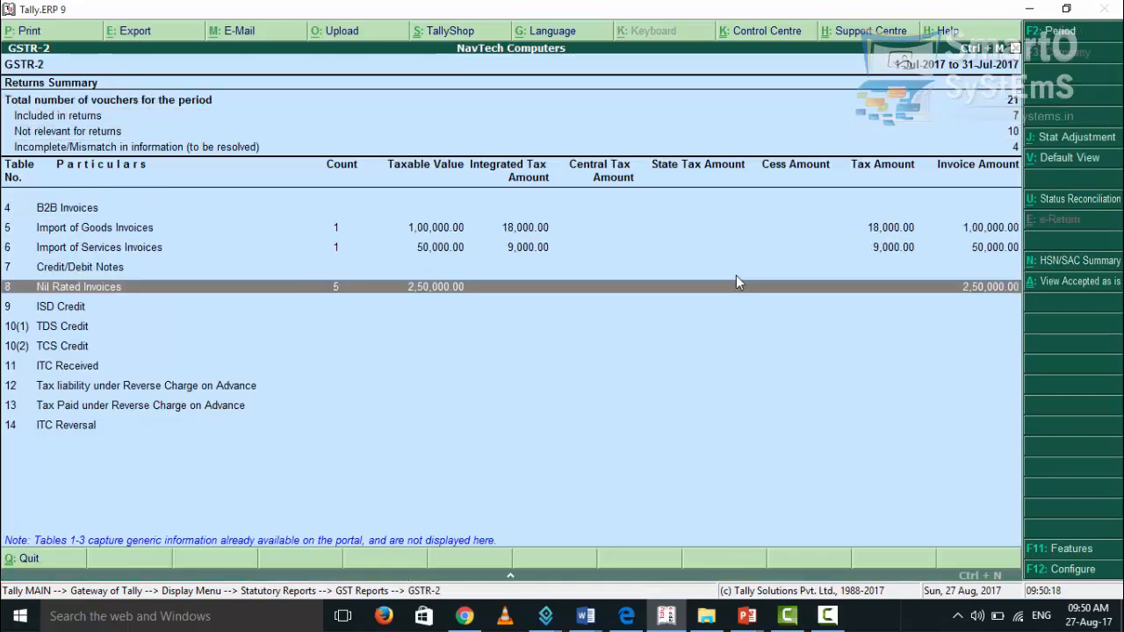
key("Return")
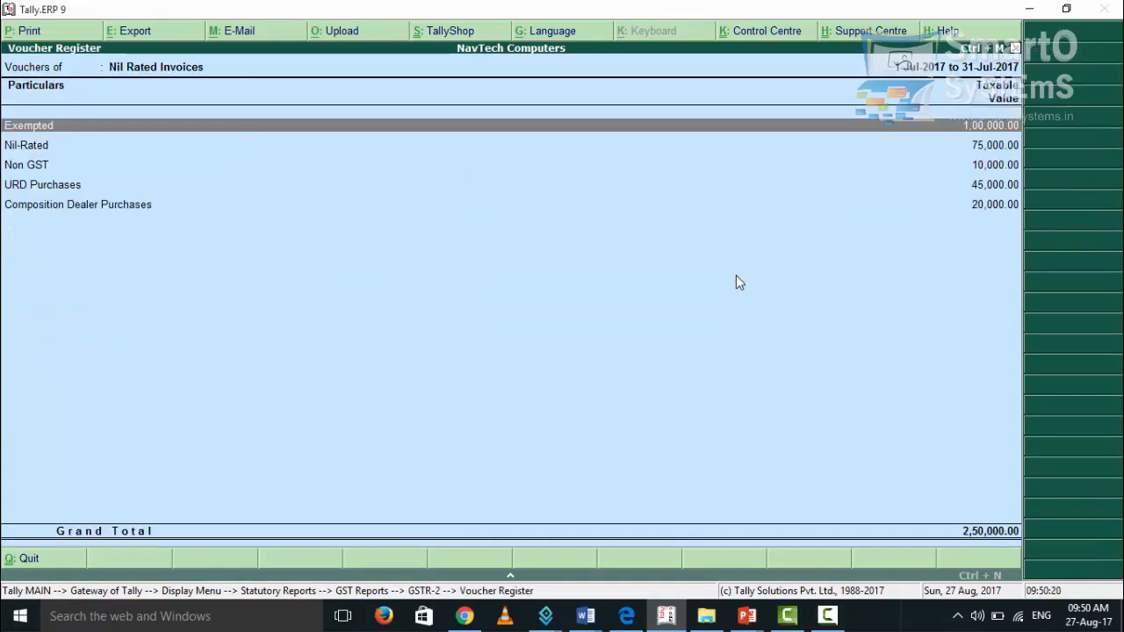
Examine the voucher listed under Composition Dealer Purchases, including its GSTIN, taxable value and invoice amount, then return to the GSTR-2 summary
key("Down")
key("Down")
key("Down")
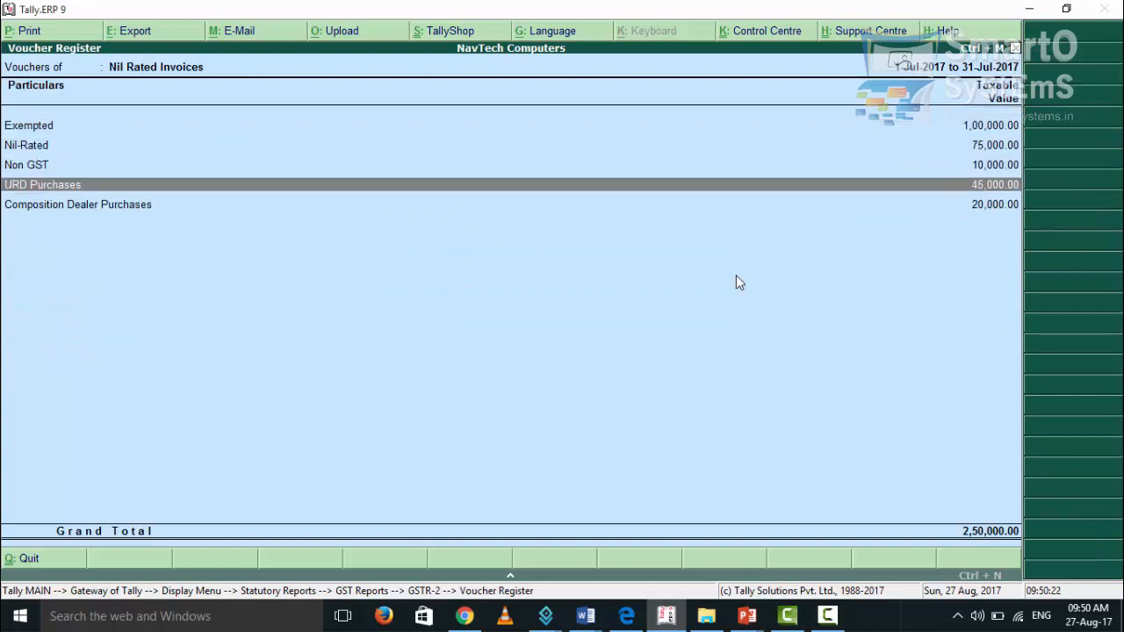
key("Down")
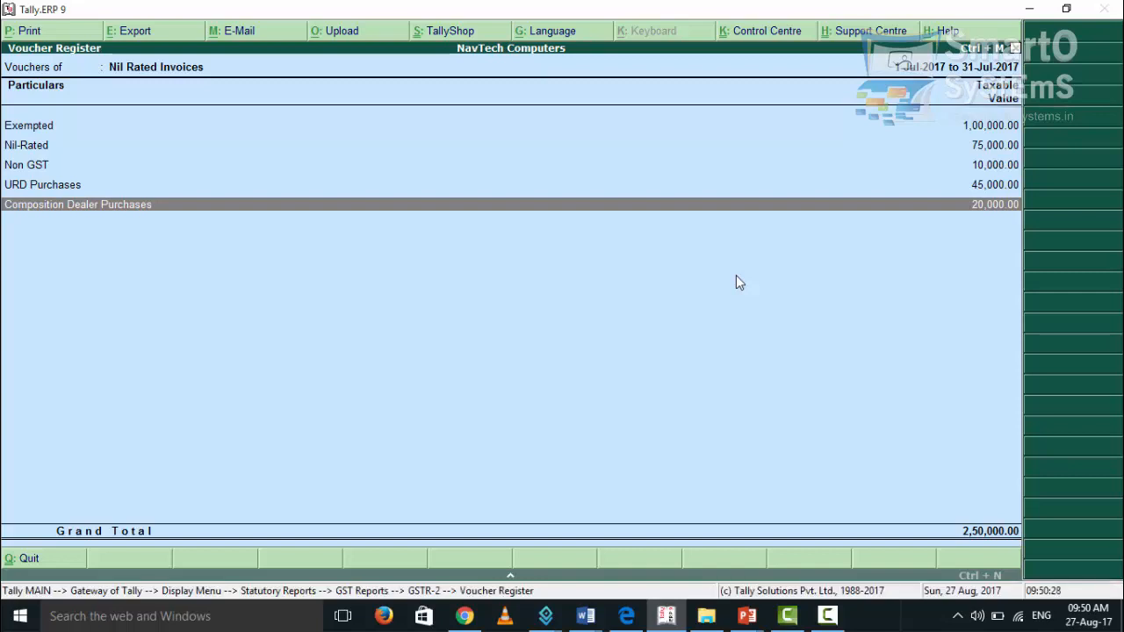
key("Return")
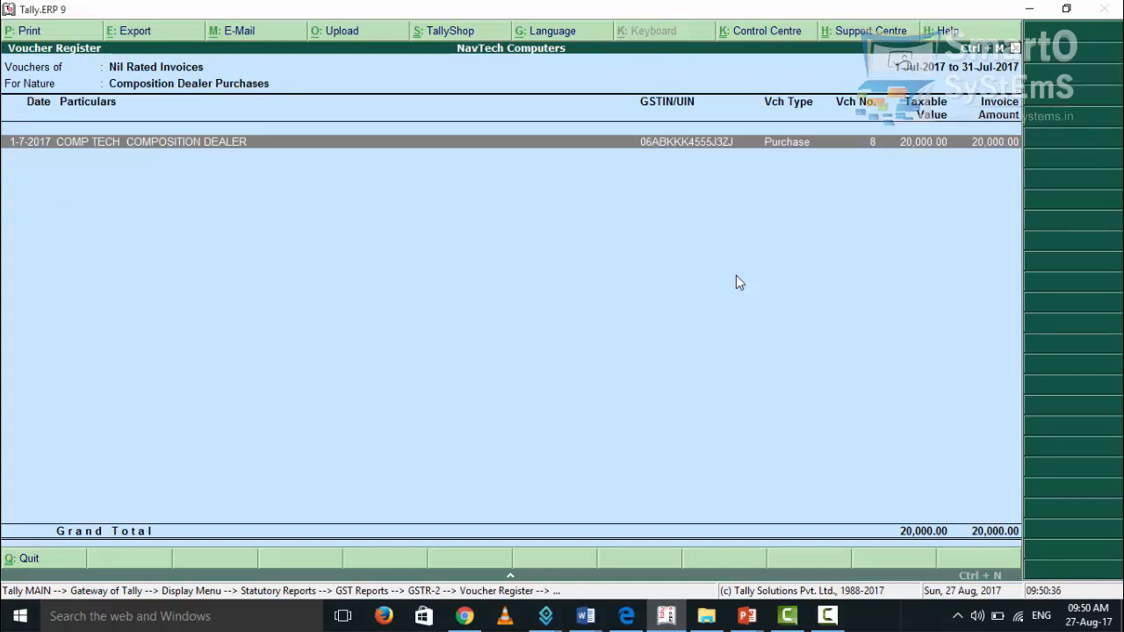
key("Escape")
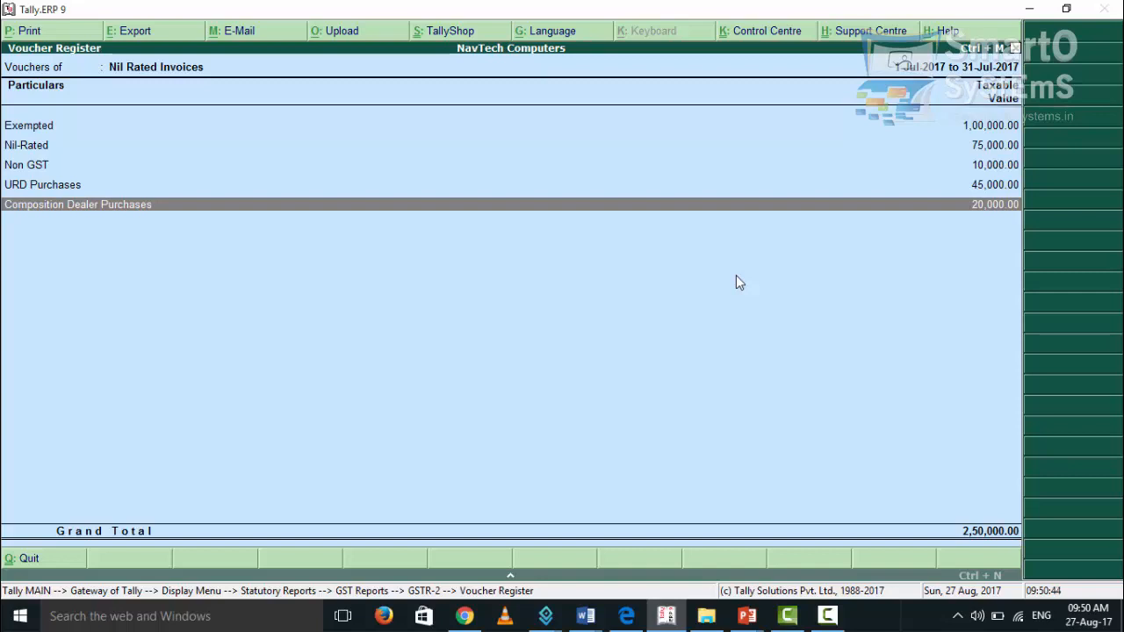
key("Escape")
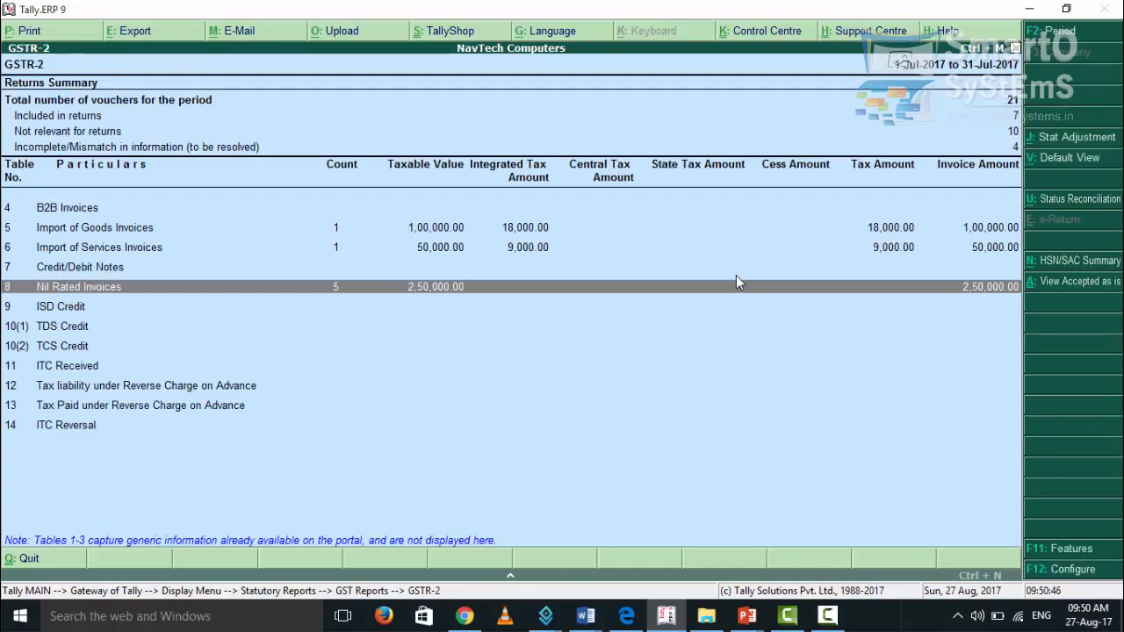